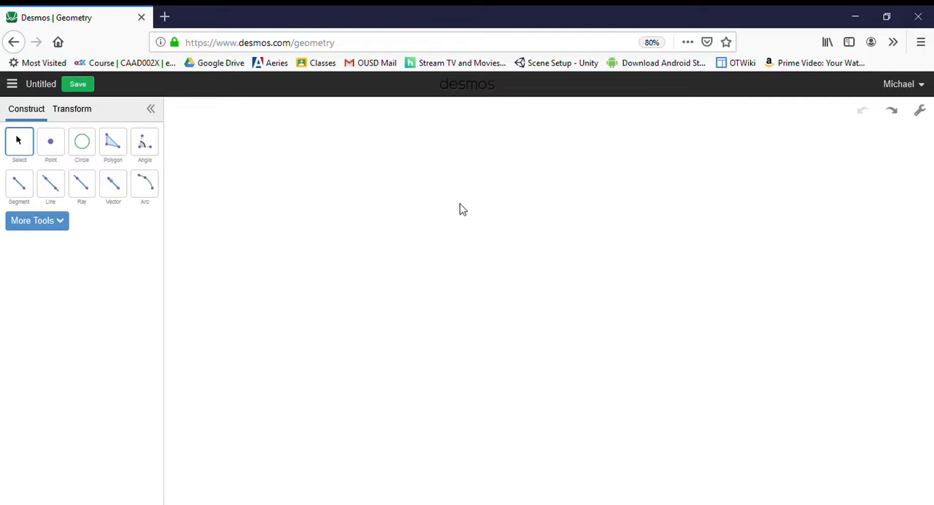
Draw a segment sloping down to the right and a circle centred on its upper endpoint passing through its lower endpoint
left_click(26, 194)
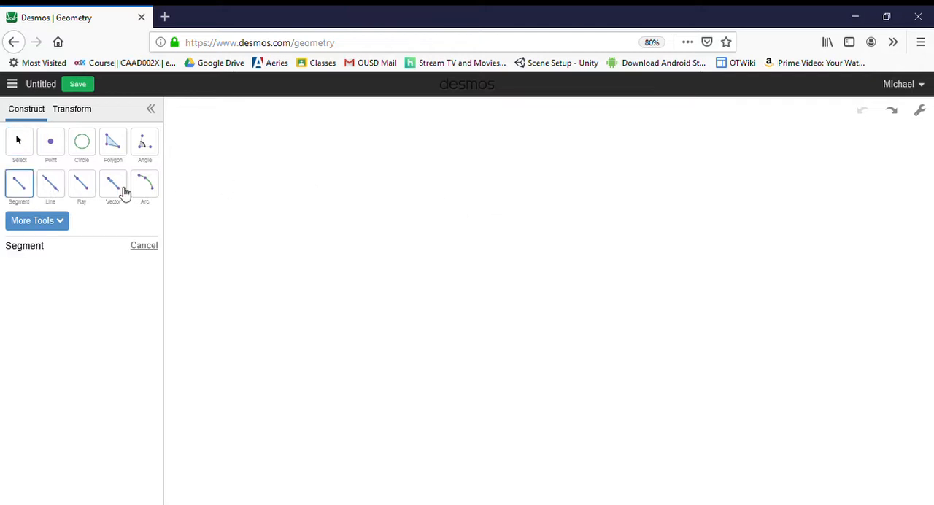
left_click(315, 185)
left_click(386, 230)
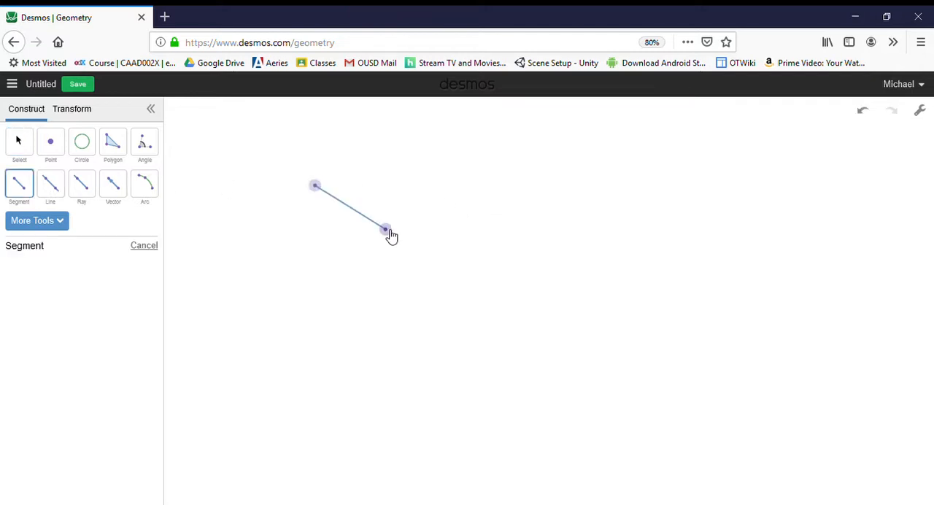
left_click(83, 152)
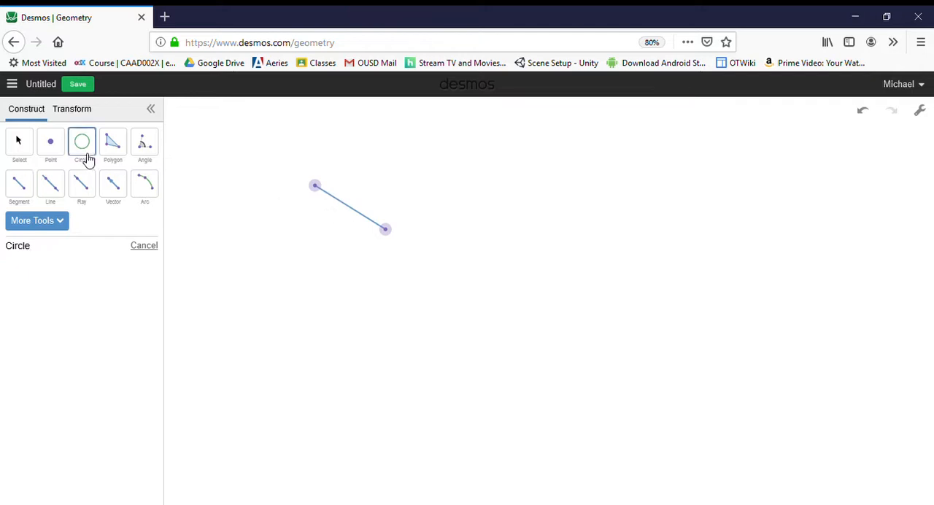
left_click(320, 191)
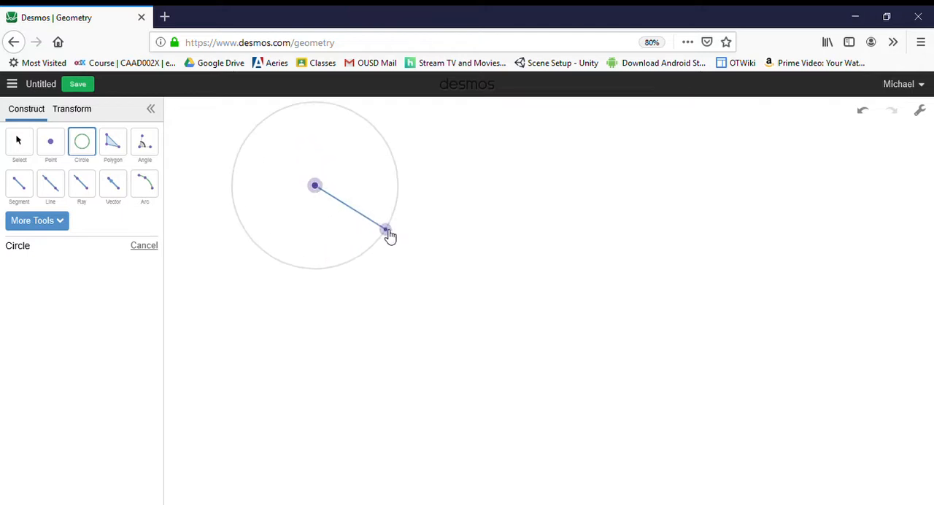
left_click(387, 231)
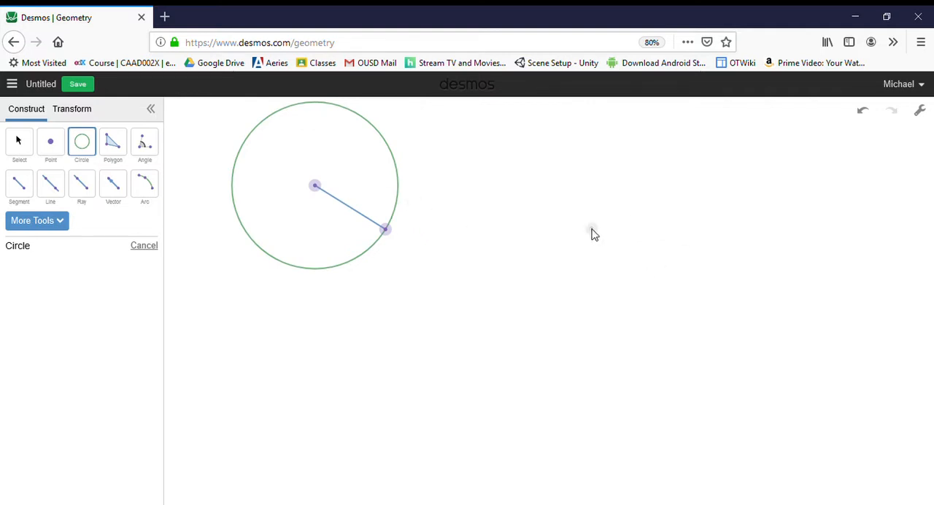
Use the Compass tool to copy the segment's length as the radius of a second circle, centred well to the right of the first
left_click(68, 224)
left_click(63, 248)
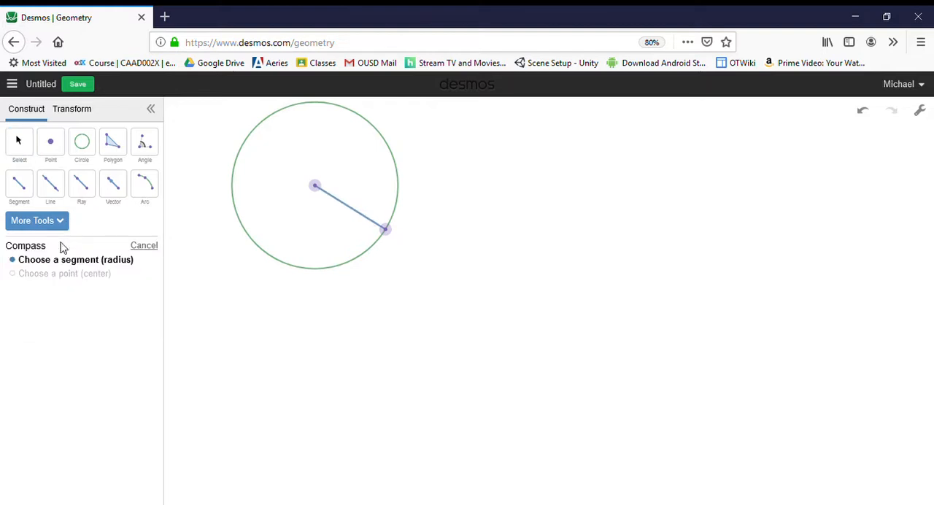
left_click(347, 210)
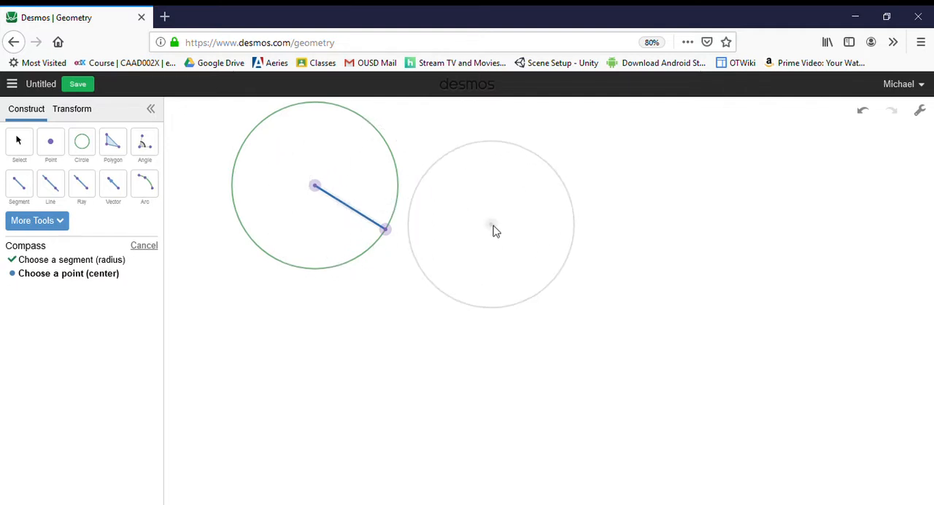
left_click(643, 224)
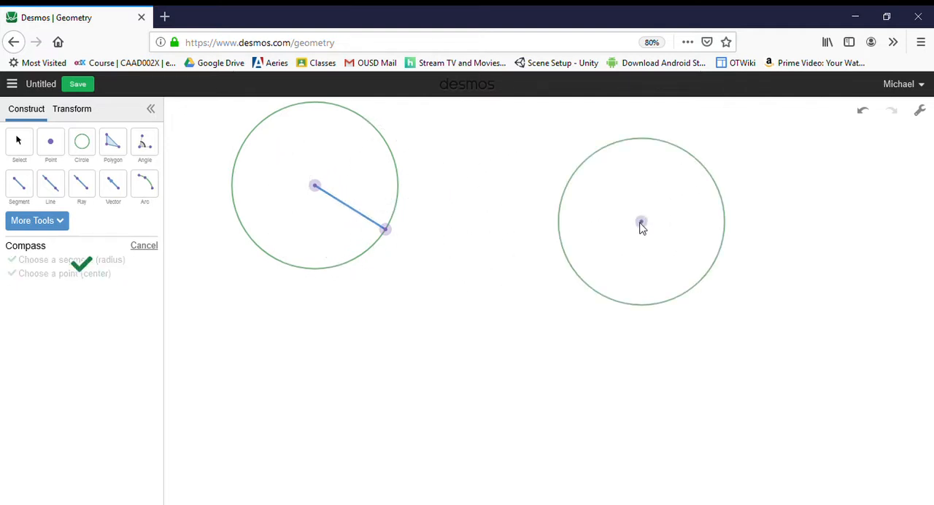
Draw a radius segment from the second circle's centre to a point on its upper-right edge
left_click(20, 186)
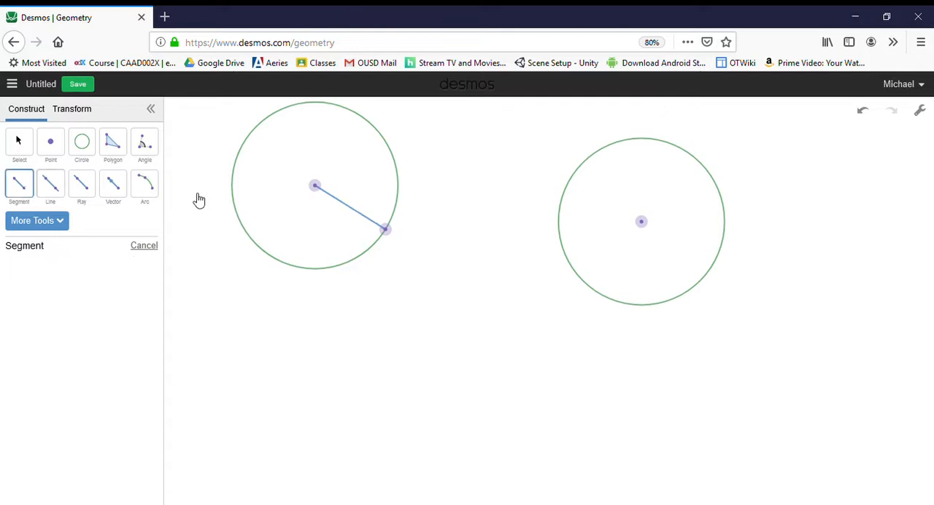
left_click(641, 224)
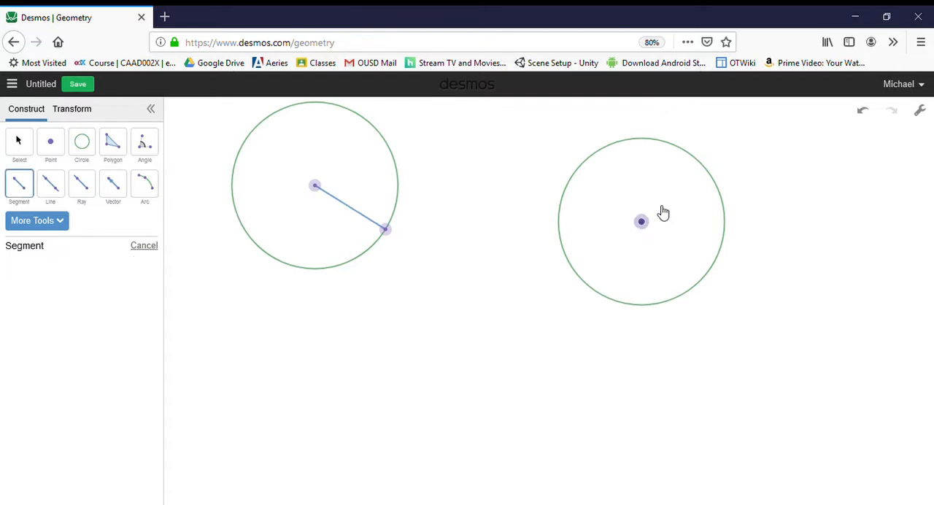
left_click(692, 157)
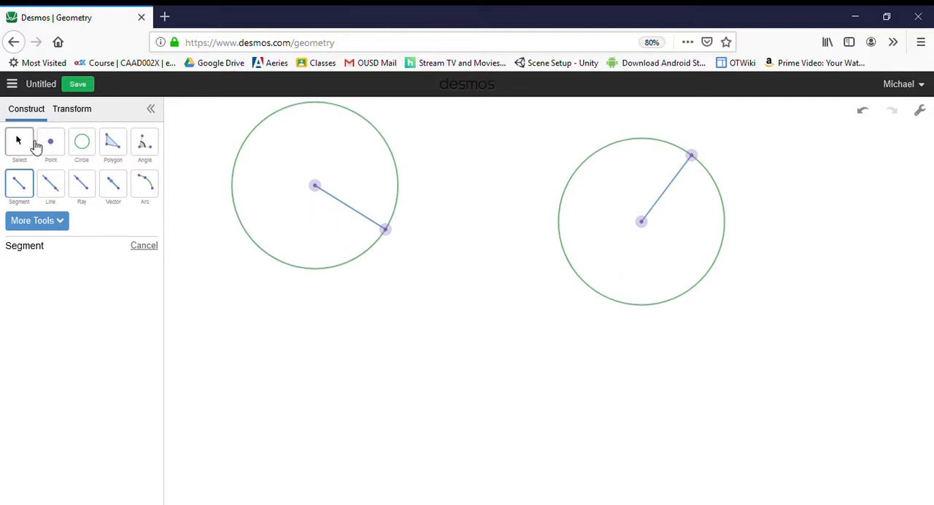
Move the first segment's lower endpoint inward toward its circle's centre to shrink both linked circles
left_click(35, 145)
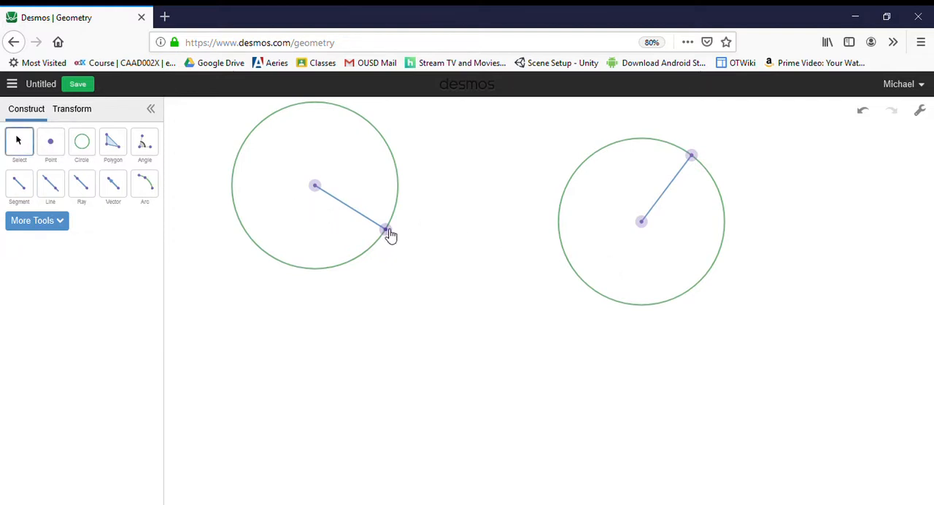
mouse_move(389, 231)
left_mouse_down()
mouse_move(425, 253)
mouse_move(371, 227)
mouse_move(421, 252)
mouse_move(390, 236)
left_mouse_up()
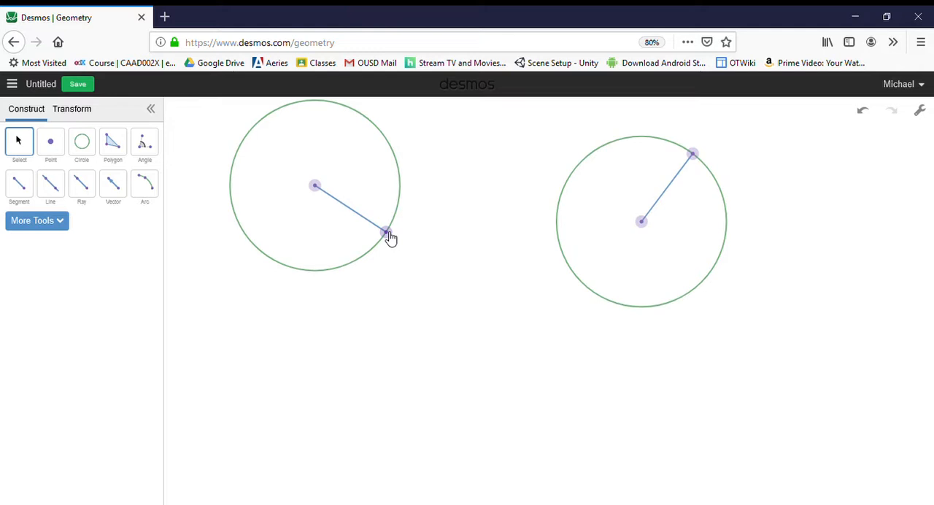
left_click_drag(391, 238, 358, 225)
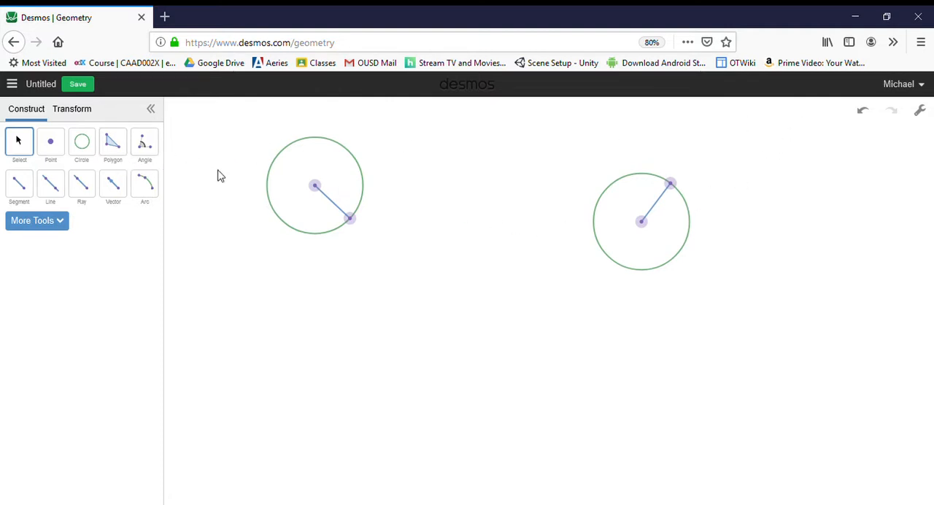
Undo all the constructions until the canvas is empty
key("ctrl+z")
key("ctrl+z")
key("ctrl+z")
key("ctrl+z")
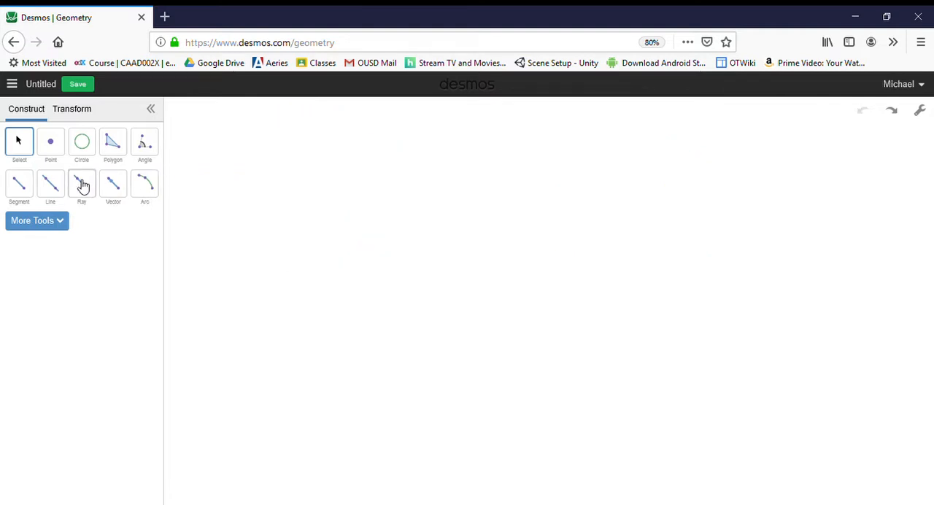
Draw a new, nearly horizontal segment in the upper middle of the empty canvas
left_click(17, 195)
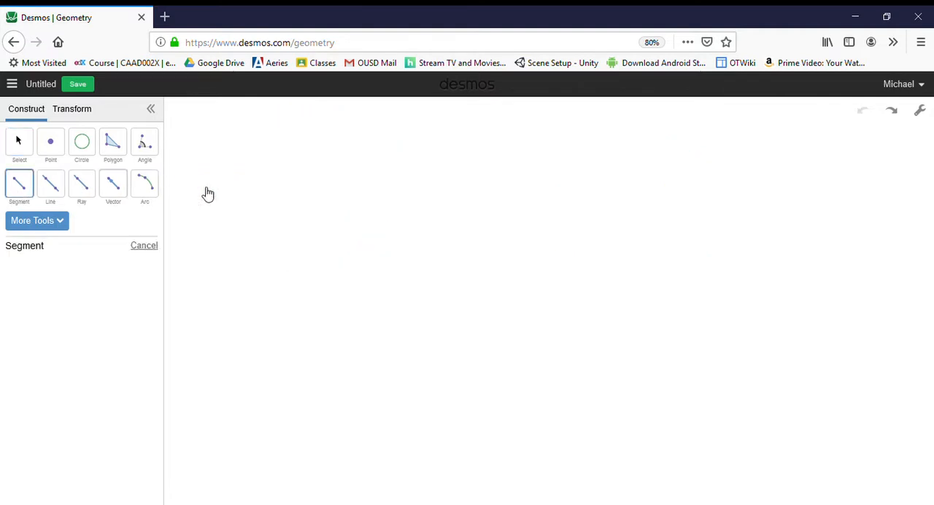
left_click(382, 225)
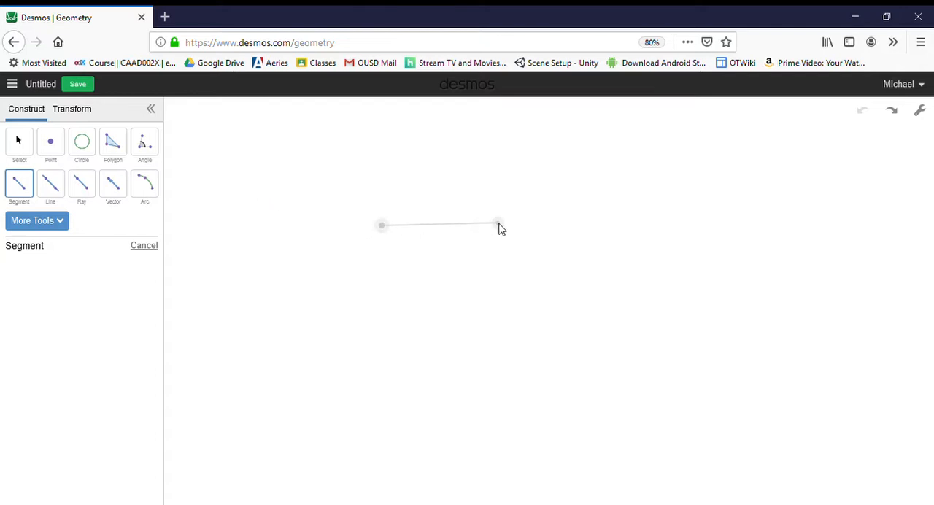
left_click(499, 224)
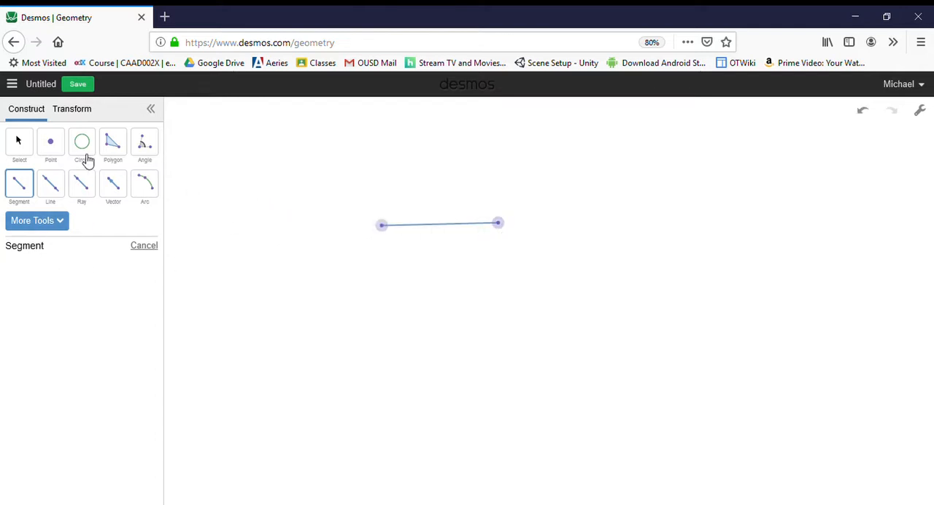
Show a label on the segment's right endpoint and name it B
left_click(20, 144)
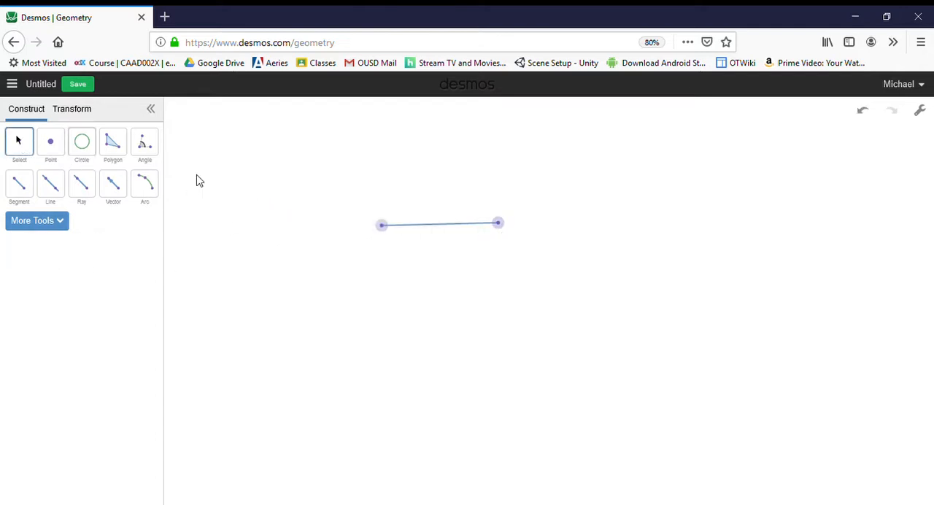
left_click(500, 225)
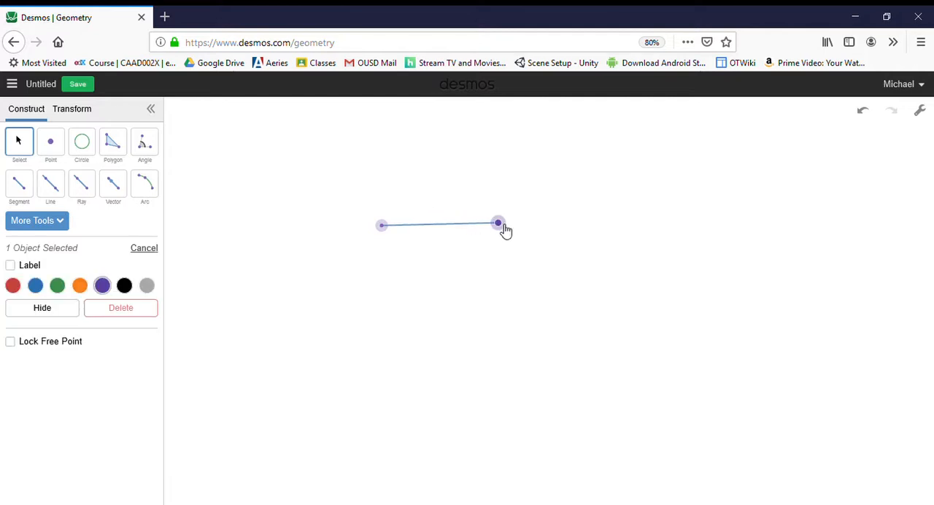
left_click(33, 267)
left_click(57, 271)
key("BackSpace")
Label the segment's left endpoint C, and move point B down and left so the segment slopes downward
left_click(382, 227)
left_click(10, 265)
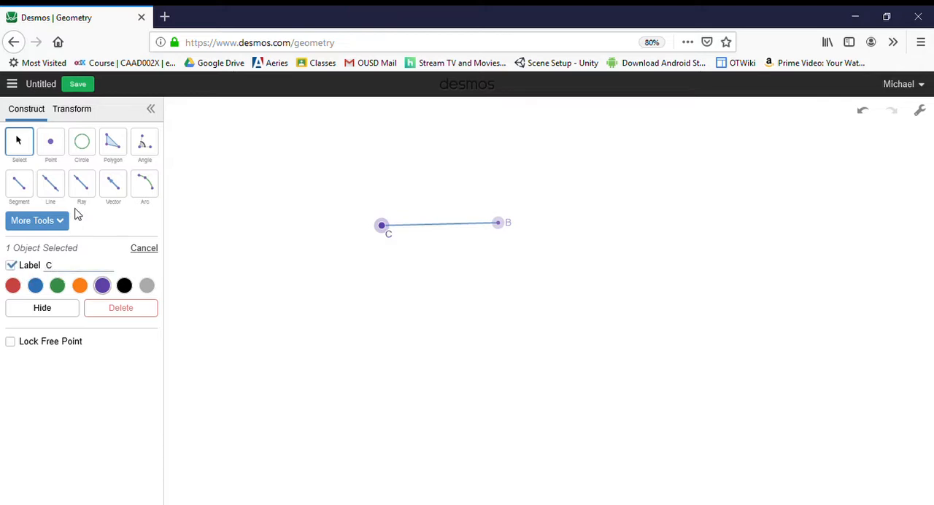
left_click(23, 145)
left_click_drag(499, 228, 453, 285)
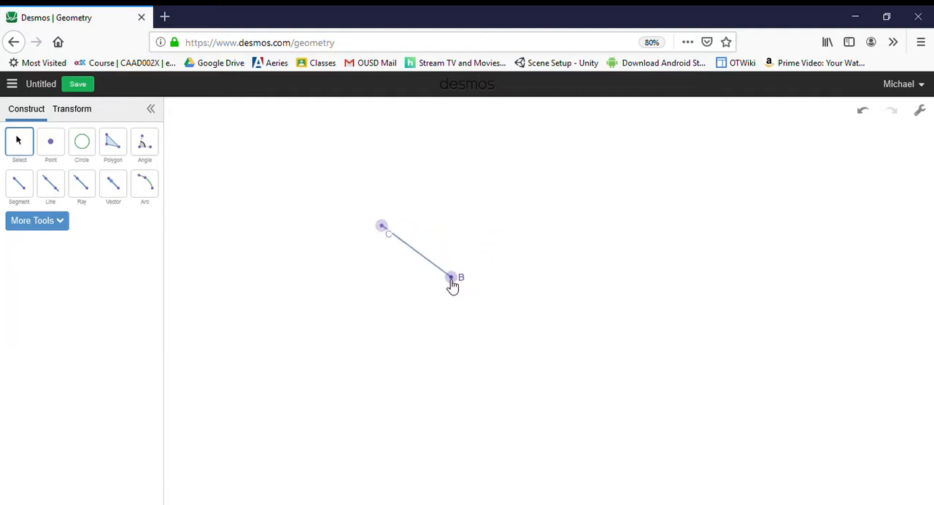
Place a free point below the segment, almost directly under C, and label it A
left_click(51, 150)
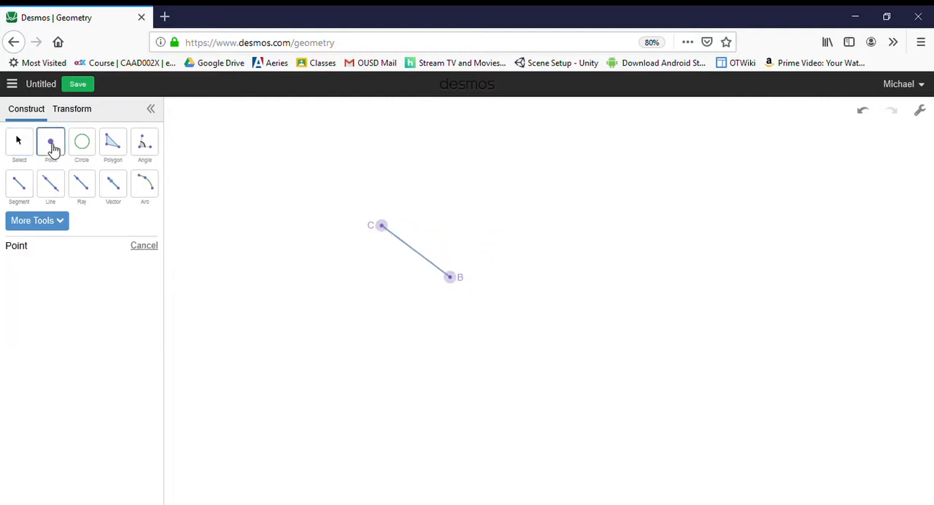
left_click(385, 320)
left_click(27, 153)
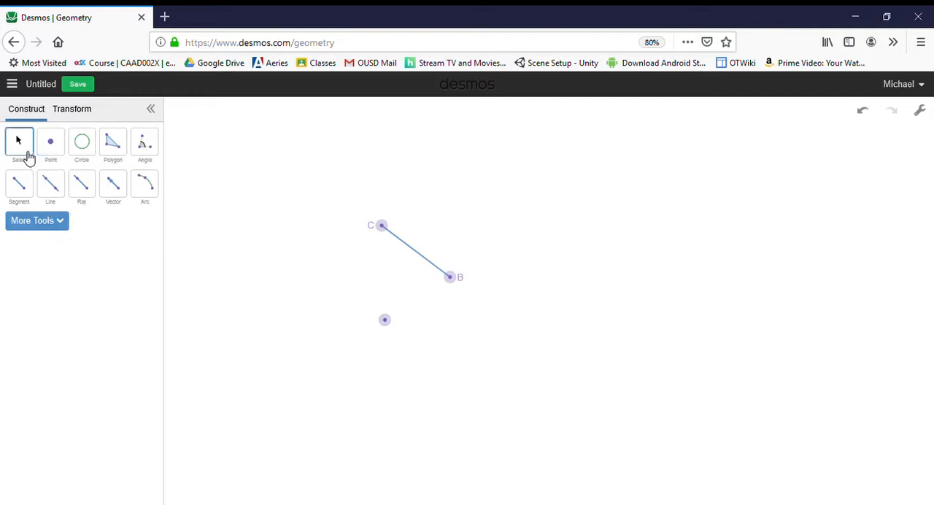
left_click(386, 323)
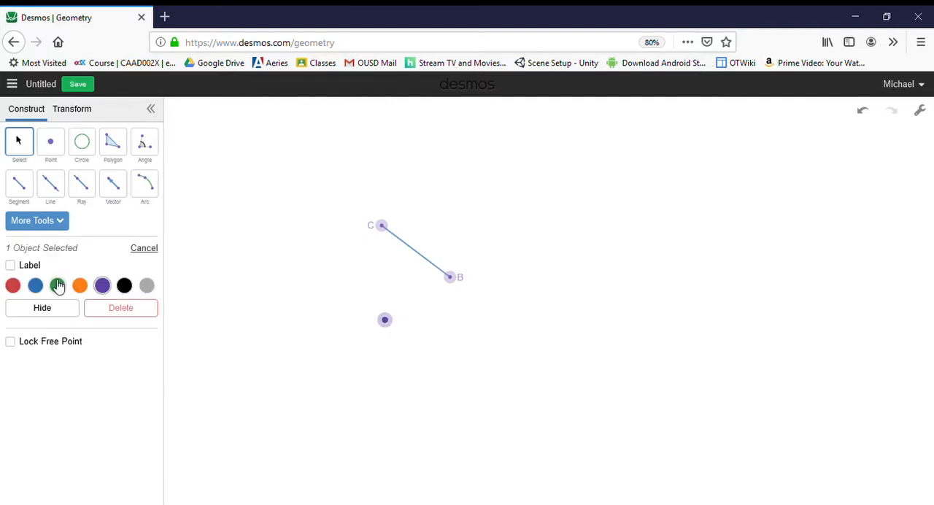
left_click(11, 266)
left_click(309, 276)
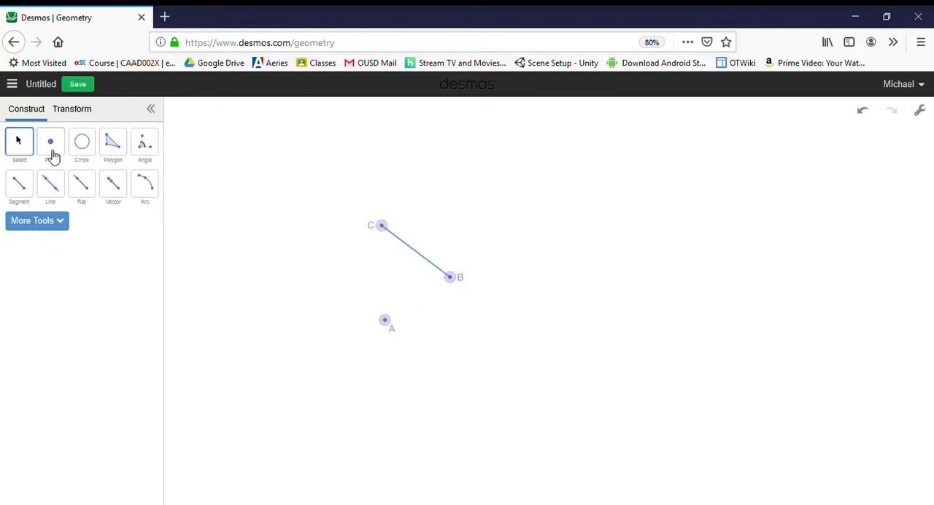
Draw a segment connecting point B to point A
left_click(22, 182)
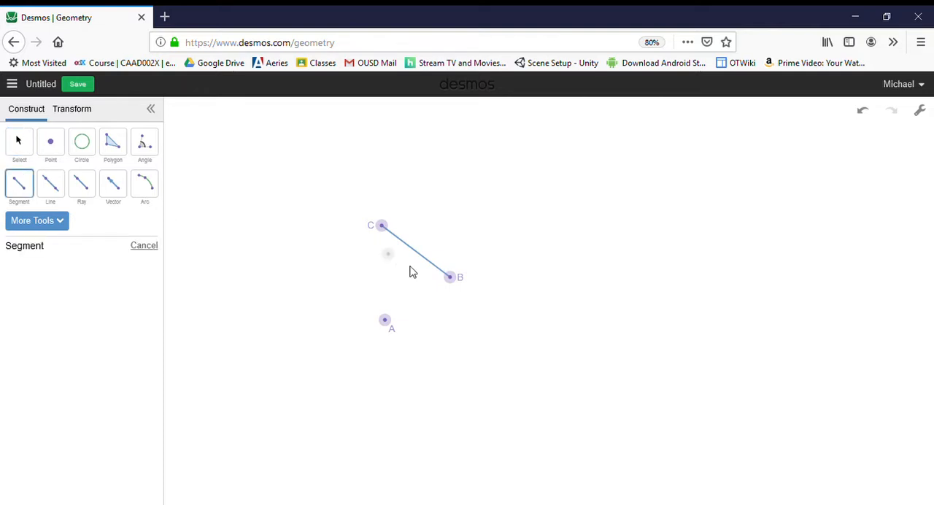
left_click(450, 277)
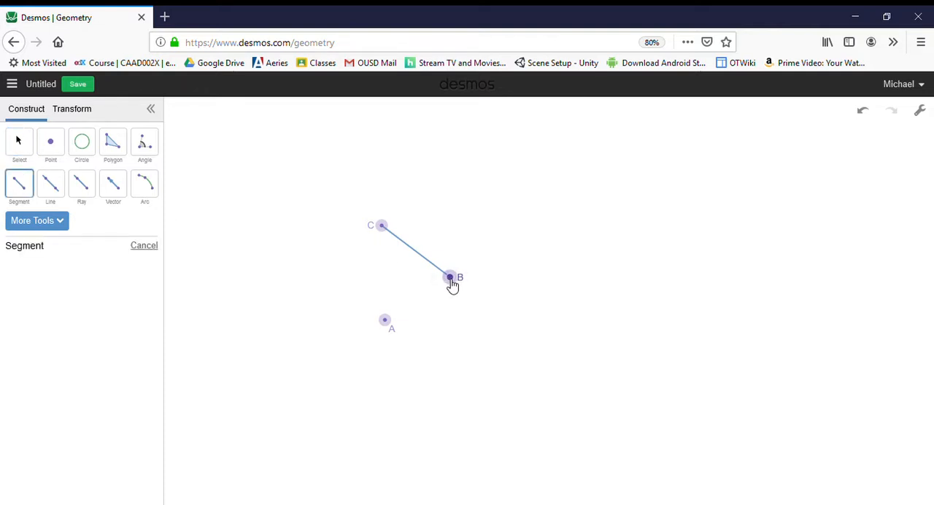
left_click(386, 322)
Construct two circles with radius AB, one centred on B through A and one centred on A through B
left_click(82, 142)
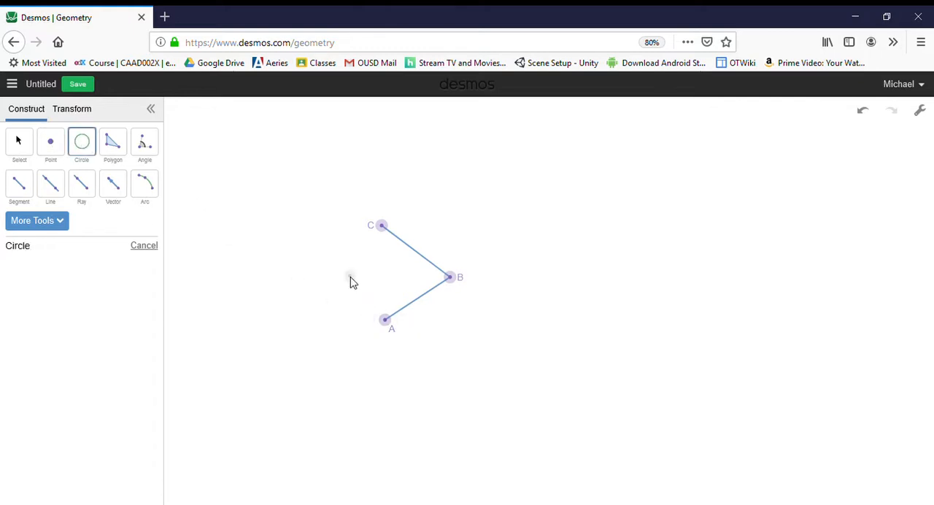
left_click(452, 290)
left_click(386, 321)
left_click(386, 322)
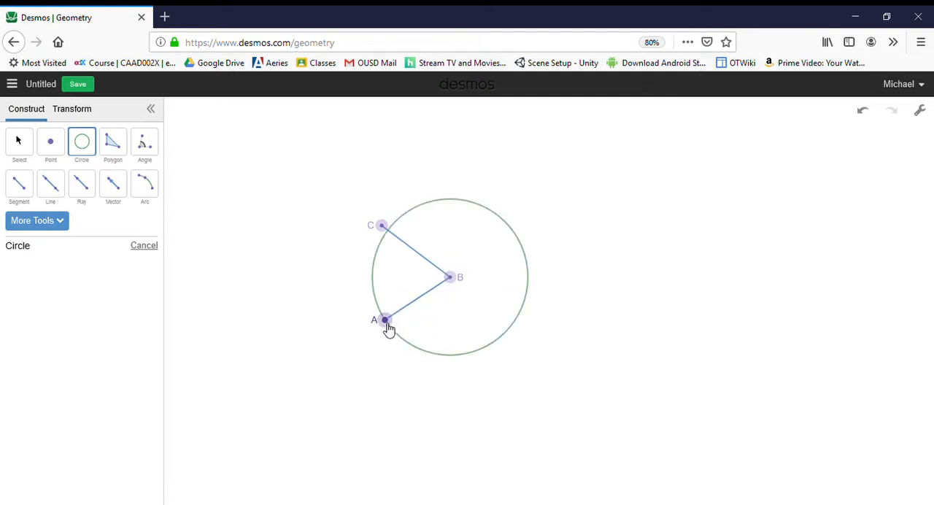
left_click(451, 279)
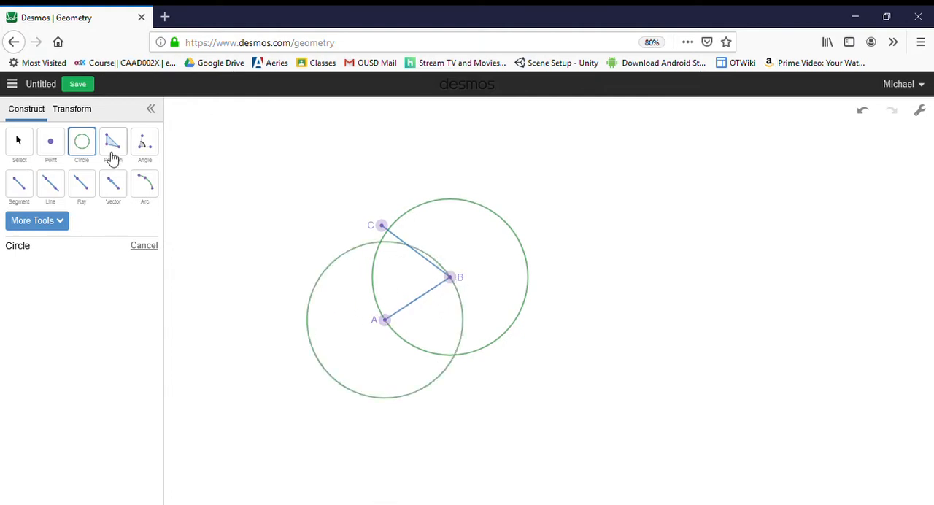
Connect the circles' upper intersection to points B and A with segments to complete the triangle on AB
left_click(19, 184)
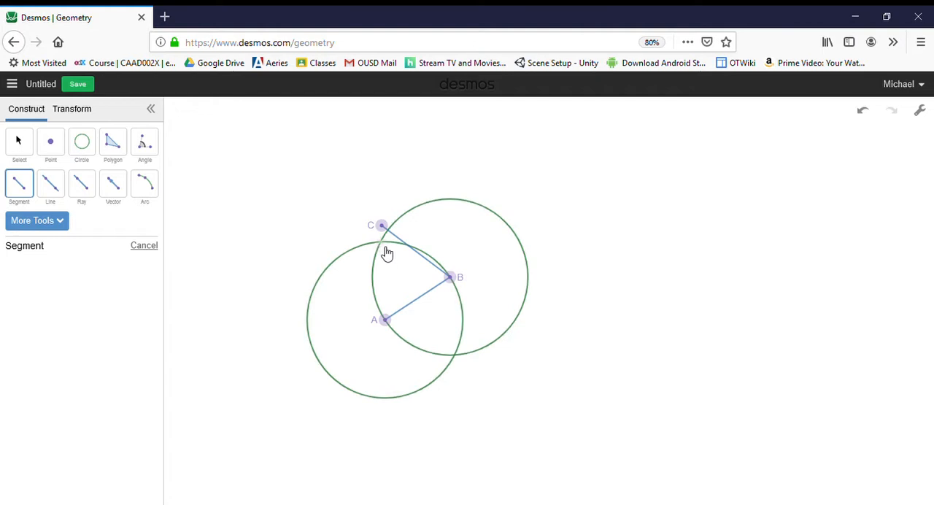
left_click(381, 242)
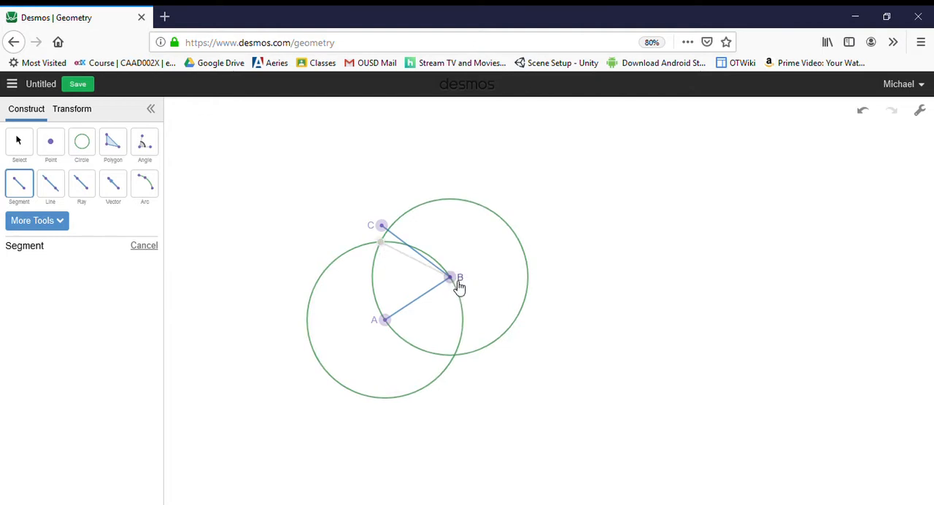
left_click(457, 280)
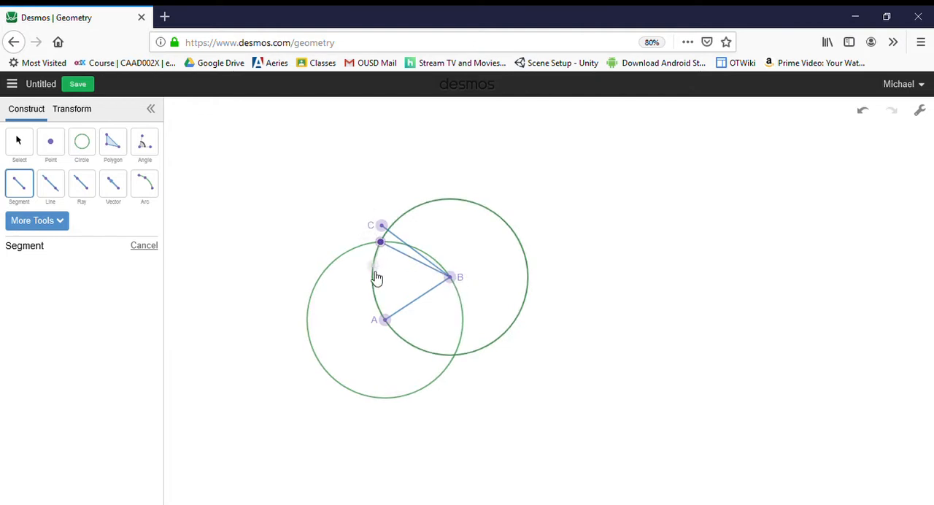
left_click(386, 322)
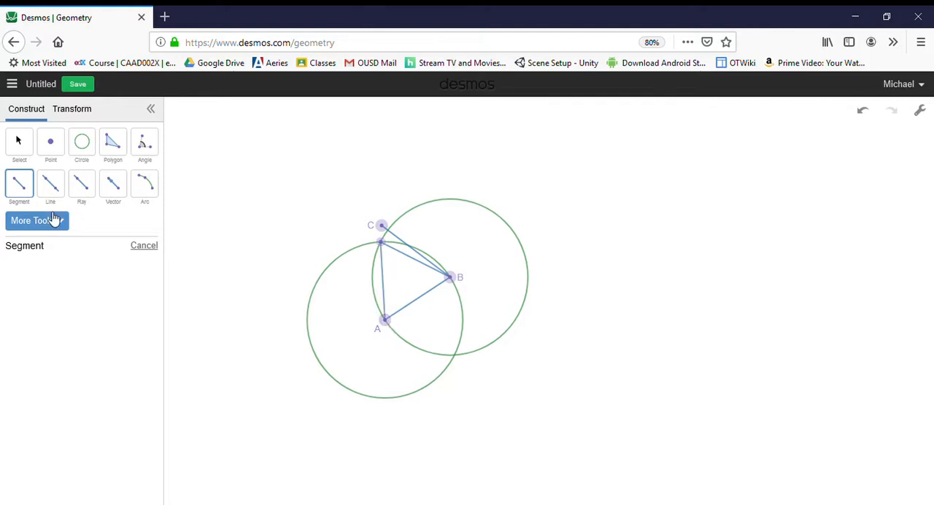
left_click(22, 142)
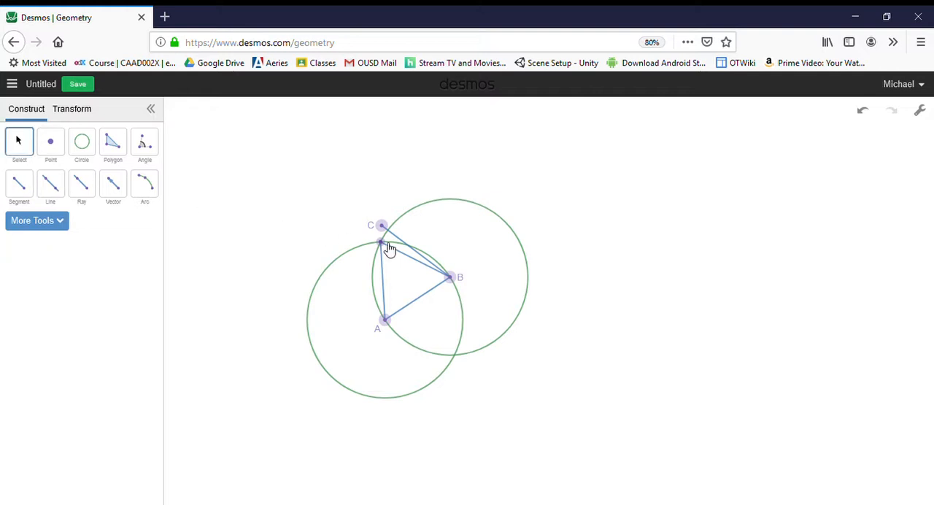
Label the circles' upper intersection point, the third vertex of the triangle on AB, as D
left_click_drag(389, 250, 386, 248)
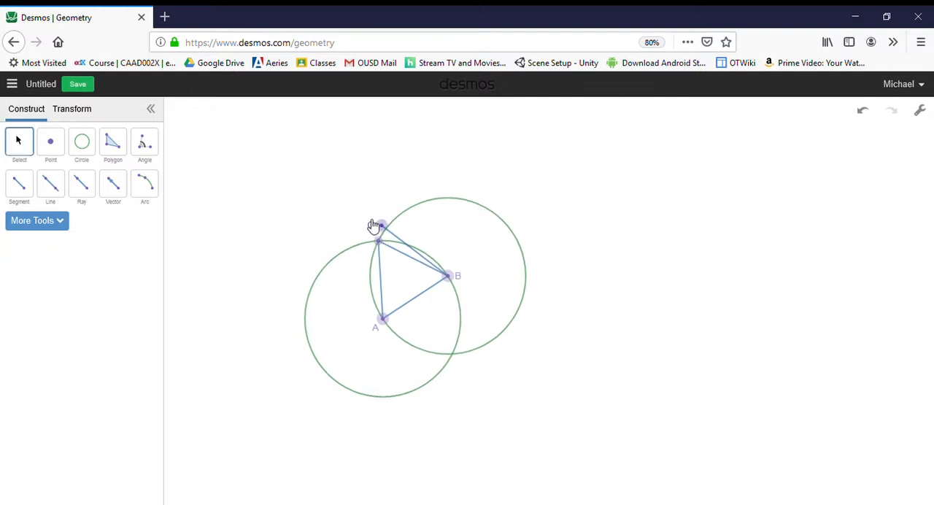
left_click(380, 244)
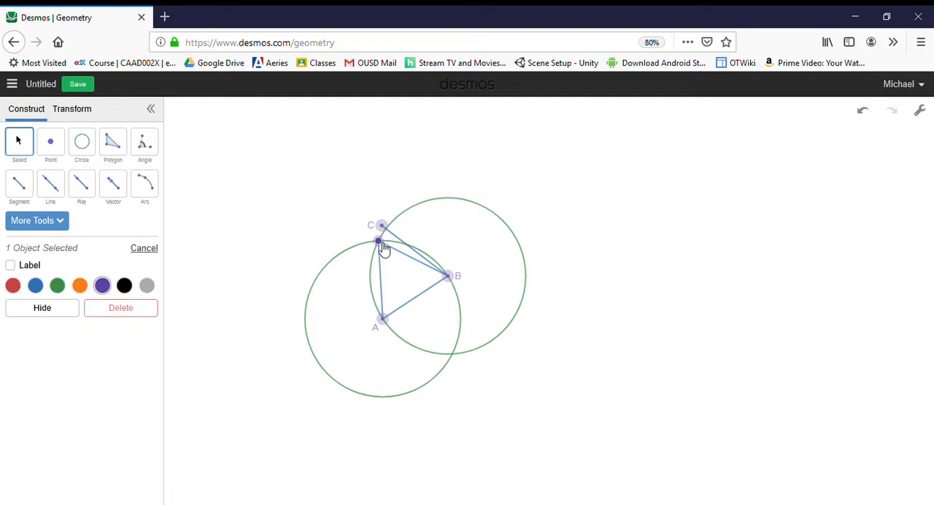
left_click(12, 266)
left_click(104, 342)
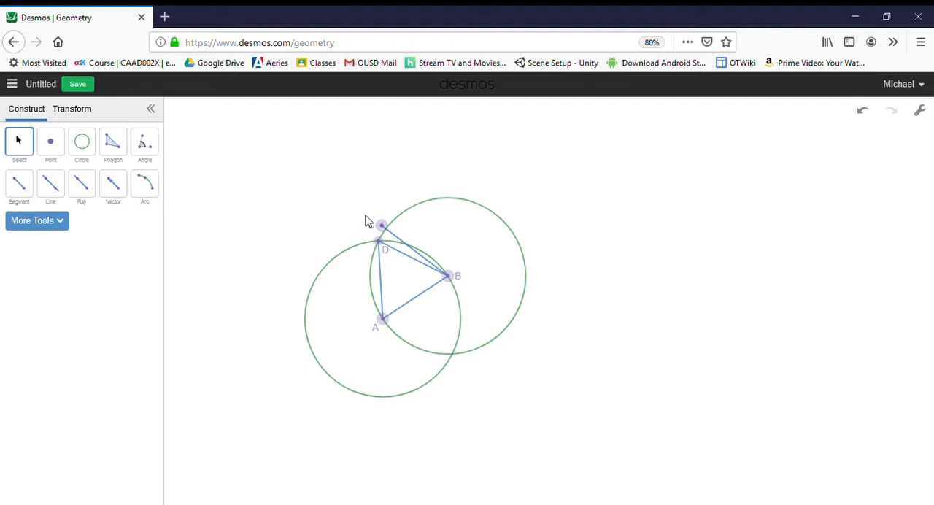
Move point C slightly upward, away from D, and construct a circle centred on B through C
left_click_drag(382, 227, 380, 207)
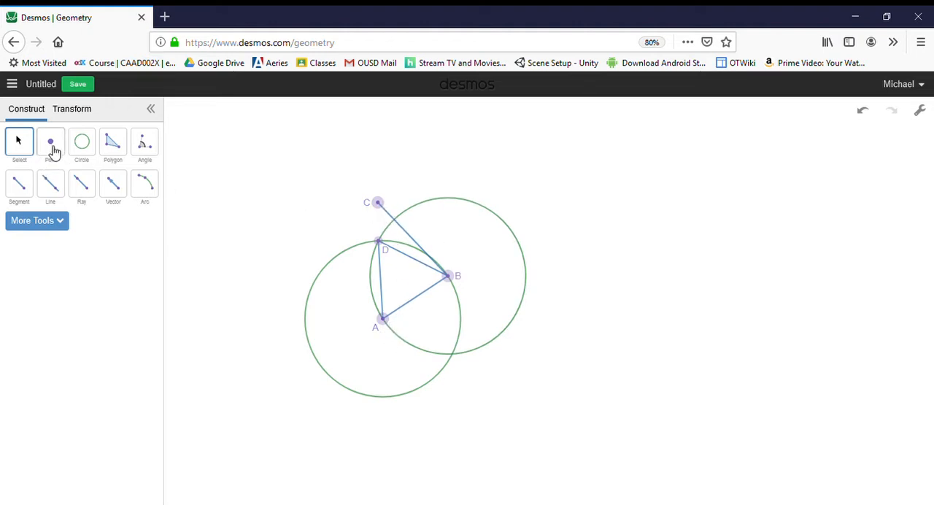
left_click(82, 146)
left_click(449, 277)
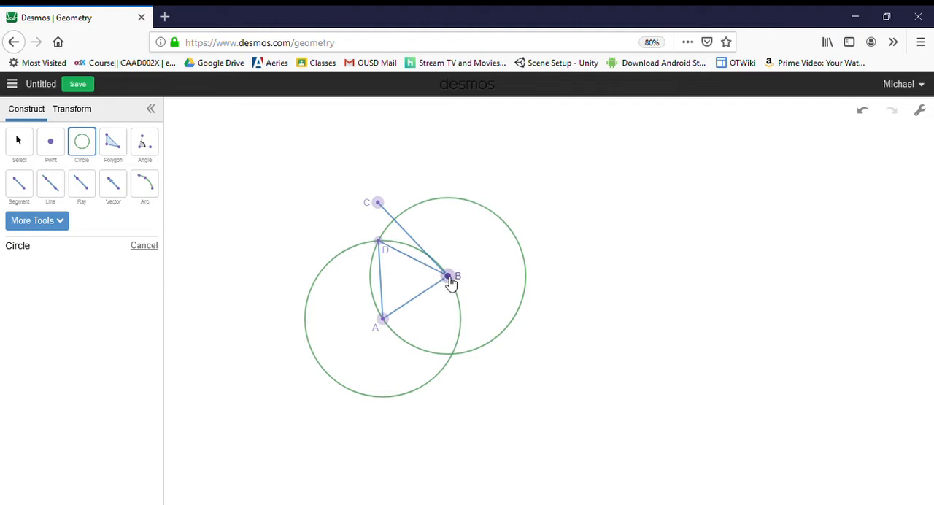
left_click(378, 203)
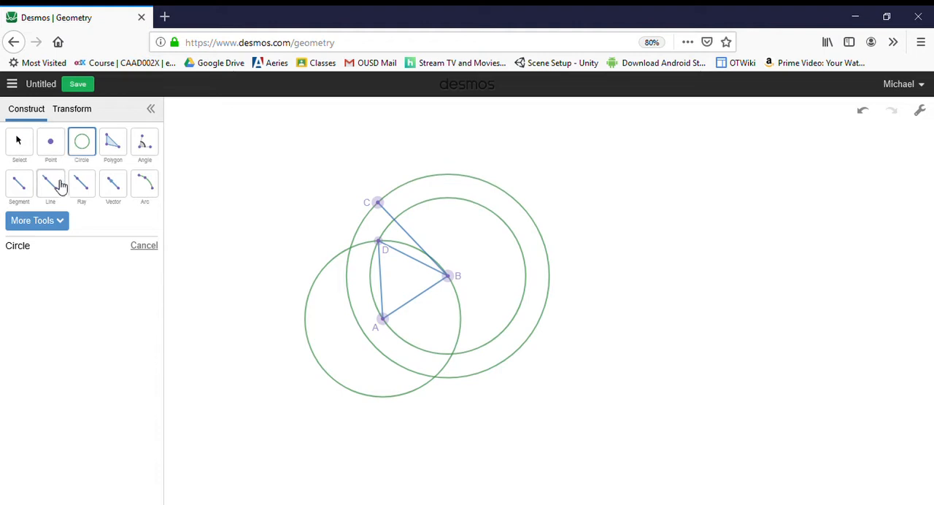
Construct two infinite lines from D, one through B and one through A, extending the triangle's sides
left_click(25, 194)
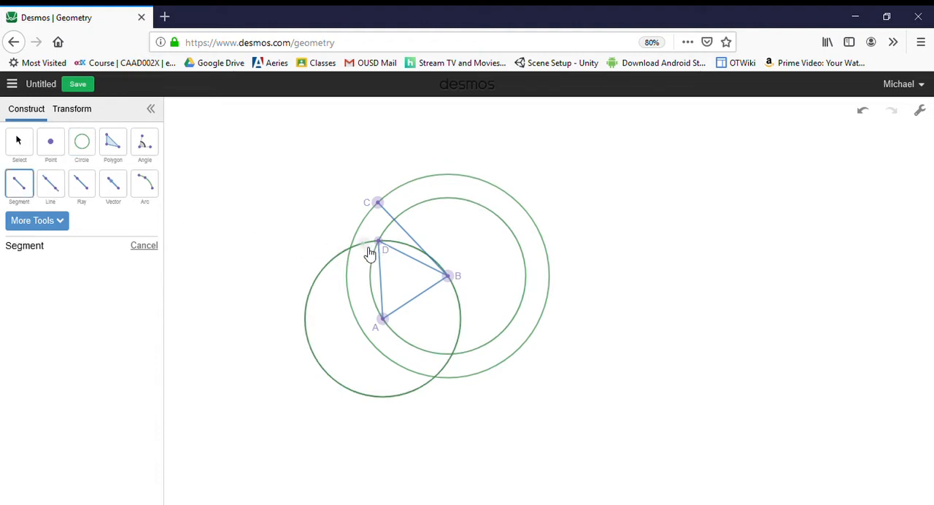
left_click(45, 192)
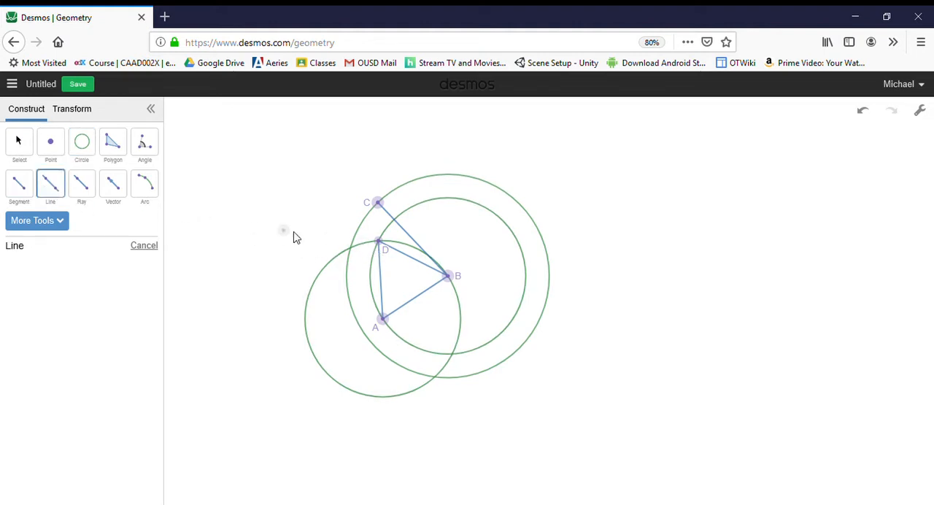
left_click(387, 251)
left_click(449, 279)
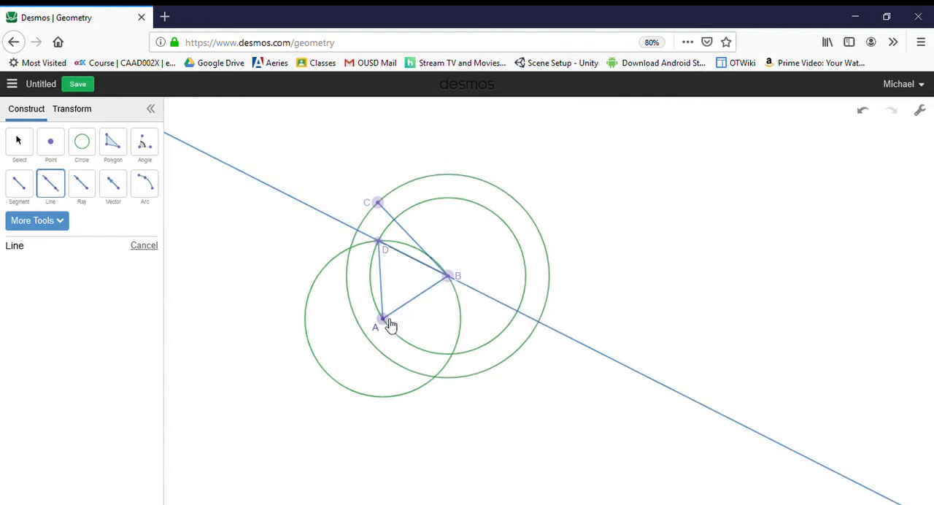
left_click(384, 247)
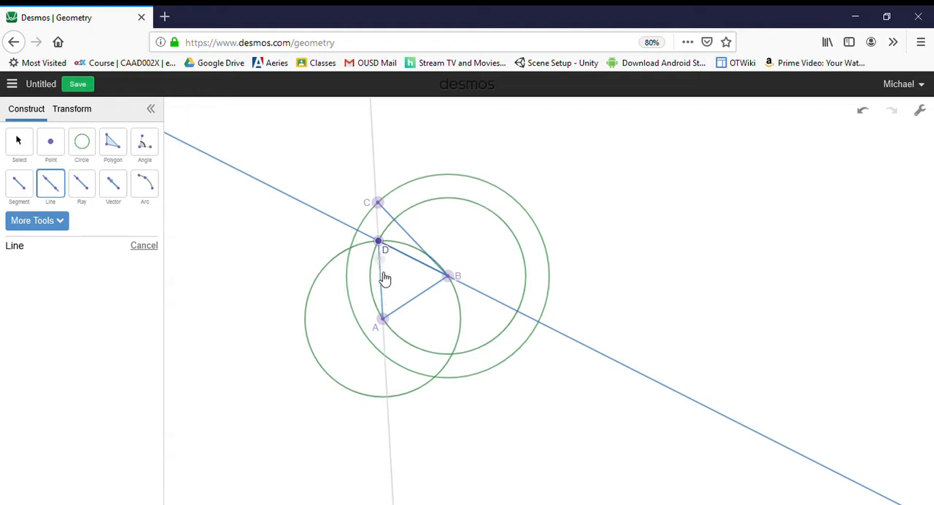
left_click(383, 320)
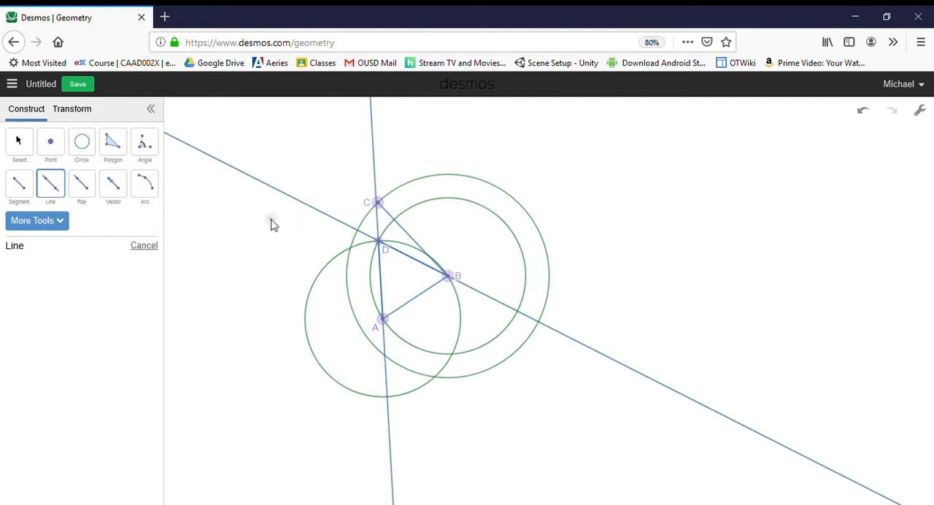
left_click(77, 153)
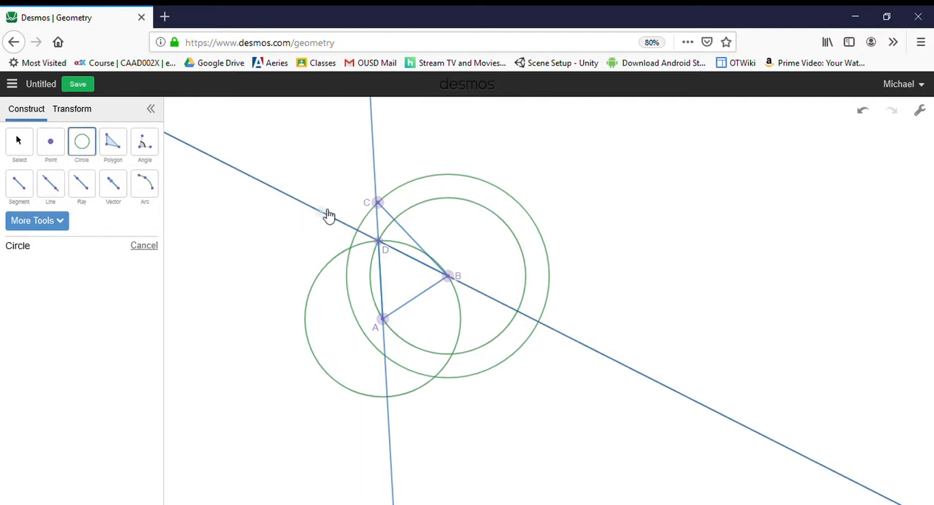
left_click(379, 242)
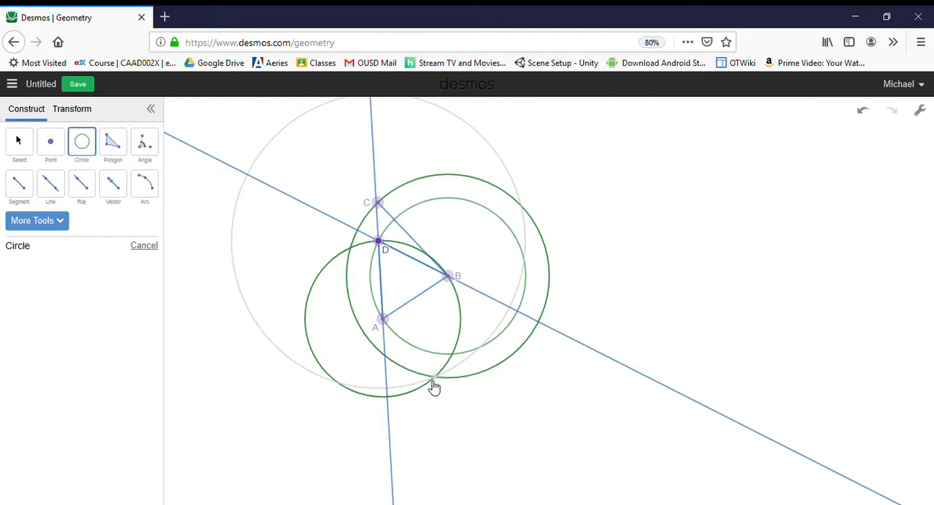
left_click(388, 397)
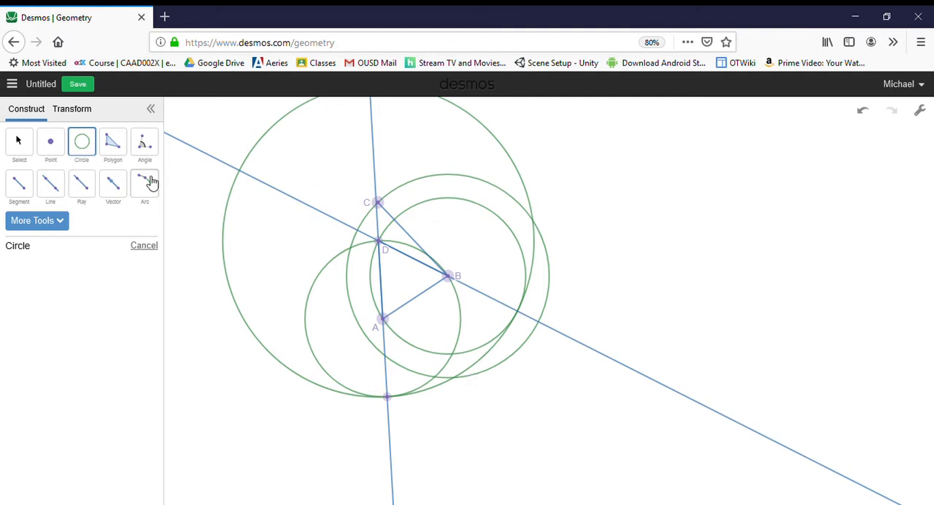
key("ctrl+z")
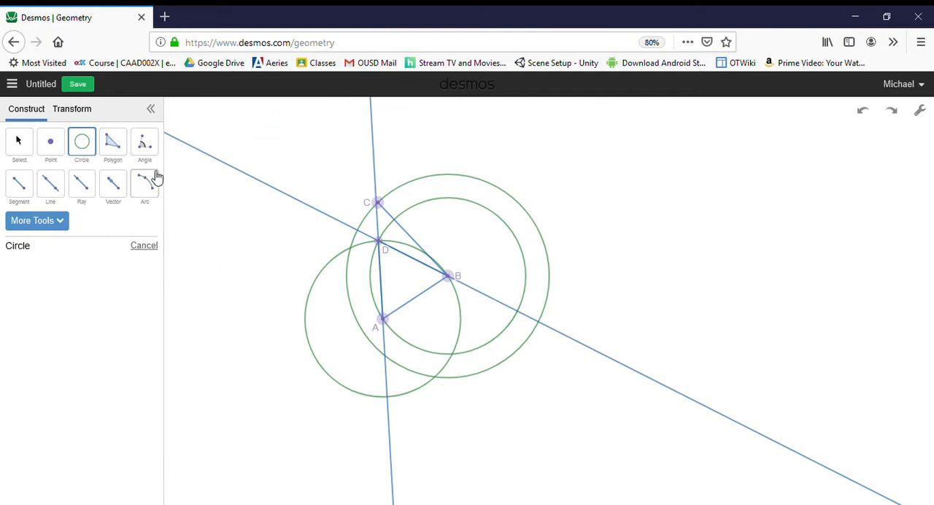
Construct a circle centred on D through the point beyond B where line DB meets the circle of radius BC
left_click(379, 243)
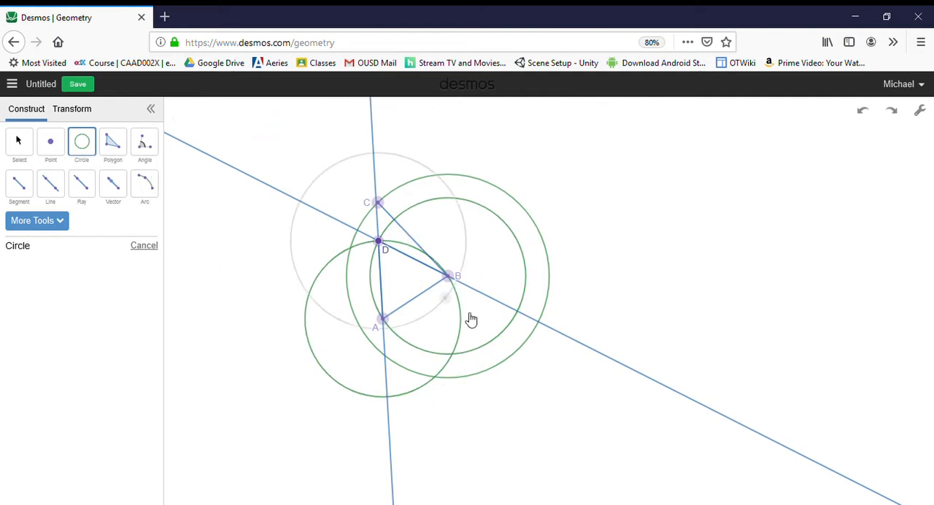
left_click(542, 326)
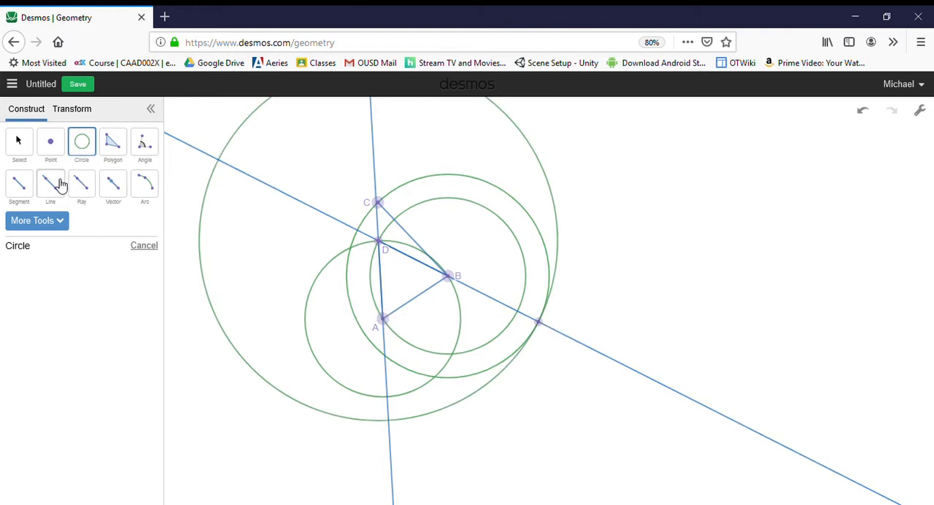
Draw a segment from A to the point beyond A where line DA meets the large circle centred on D
left_click(19, 191)
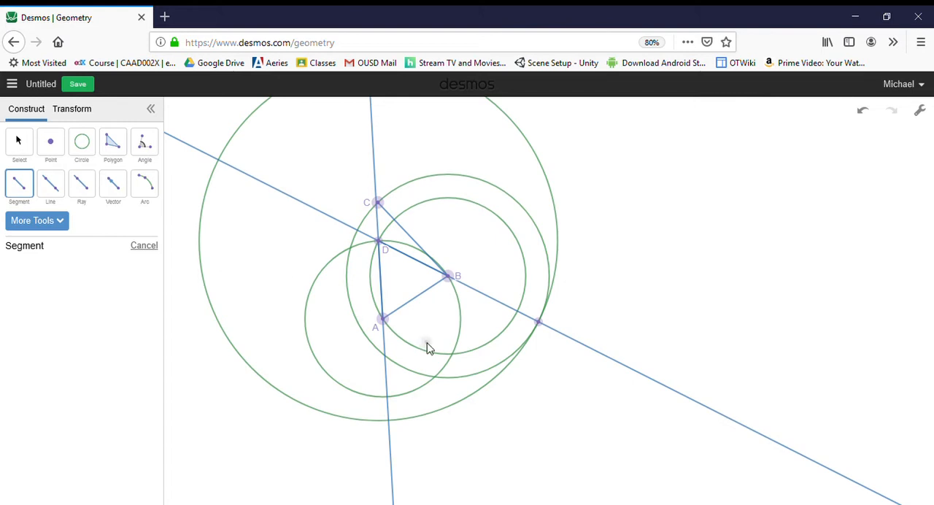
left_click(383, 319)
left_click(387, 422)
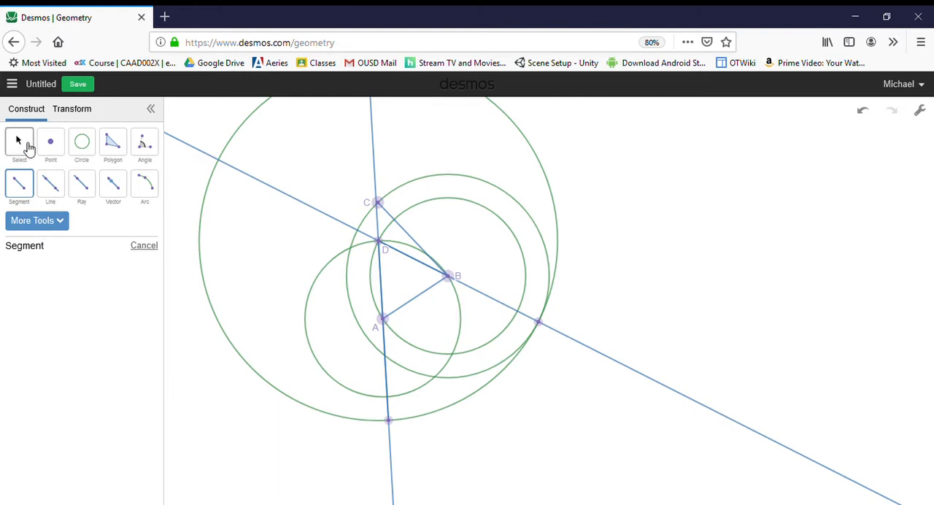
Label the lower end of the new segment from A, on the large circle, as E
left_click(26, 146)
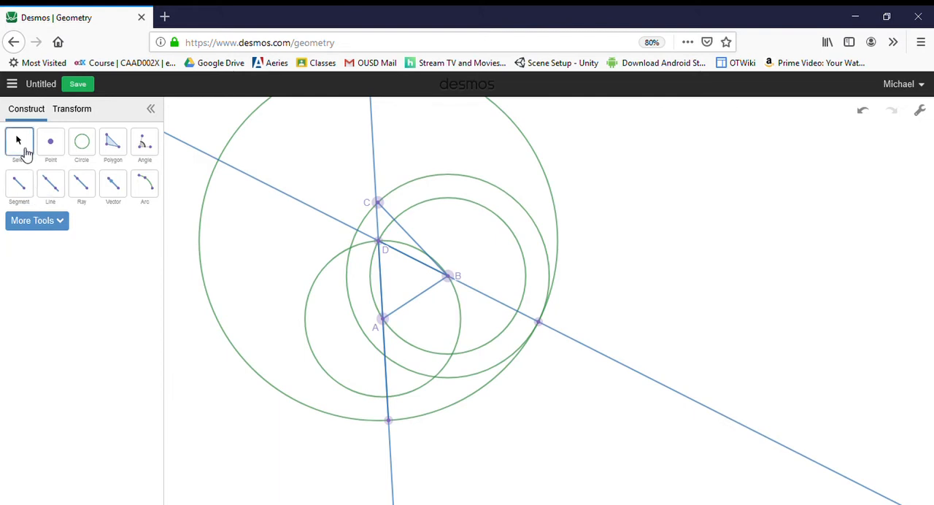
left_click_drag(390, 422, 392, 422)
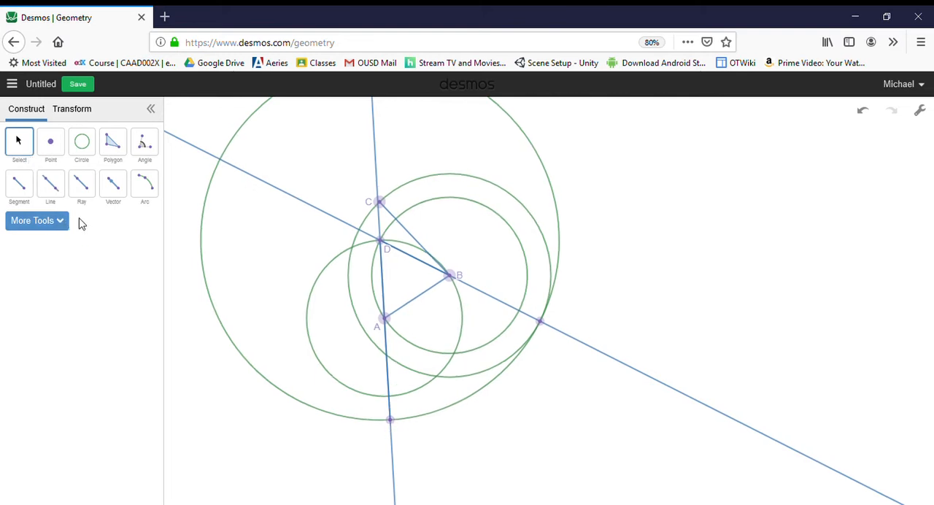
left_click(76, 107)
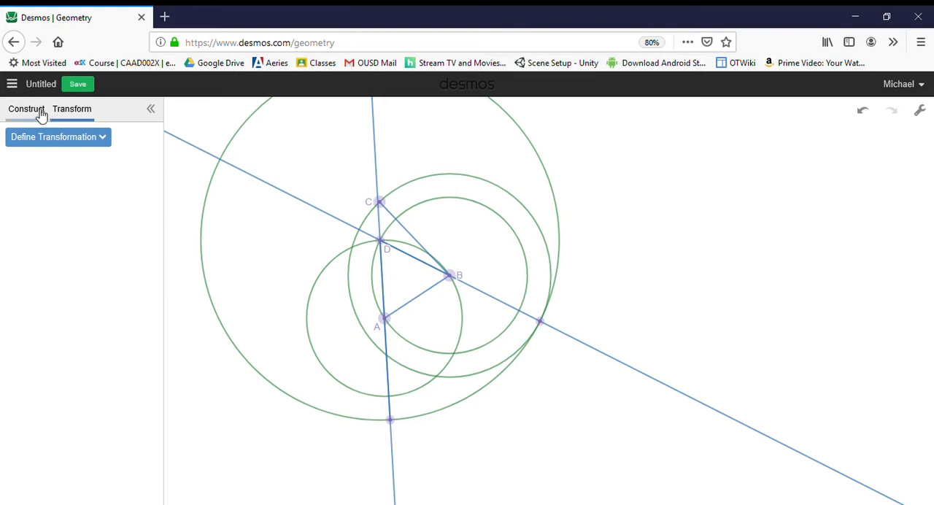
left_click(40, 114)
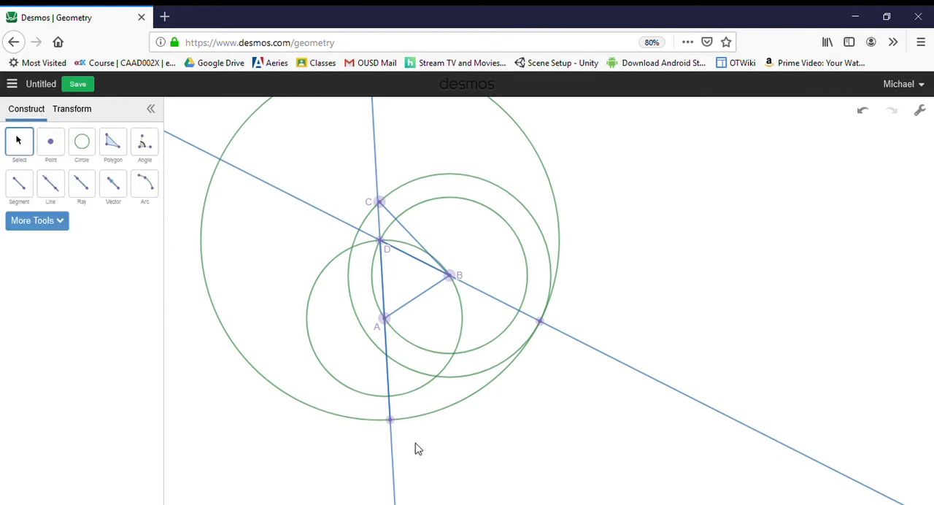
left_click(391, 421)
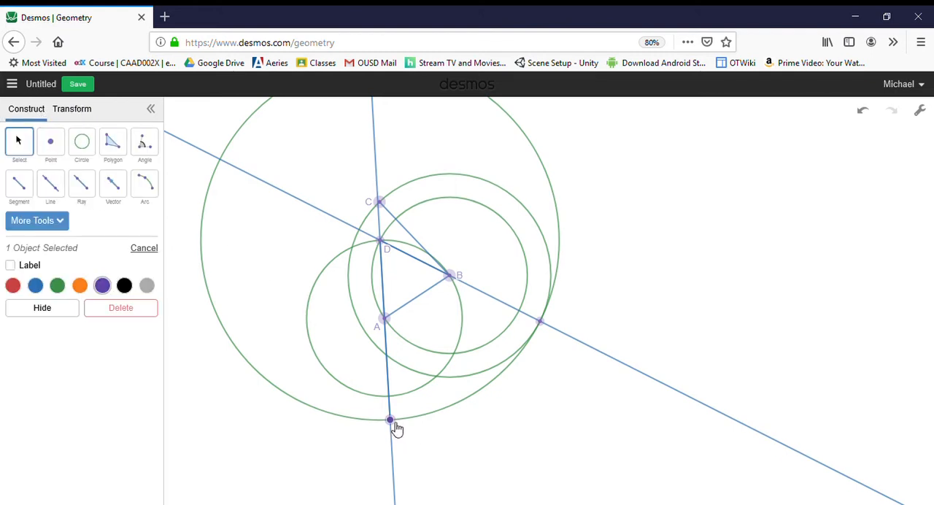
left_click(23, 267)
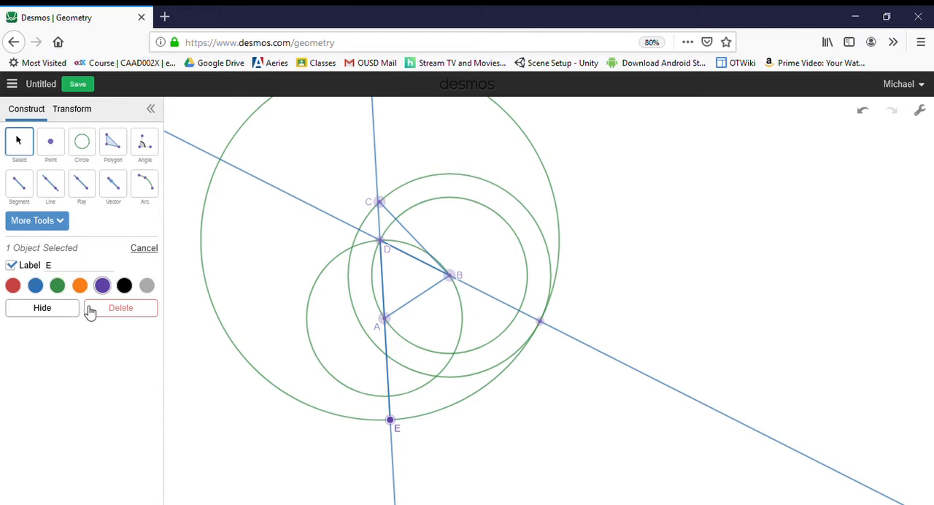
left_click(45, 368)
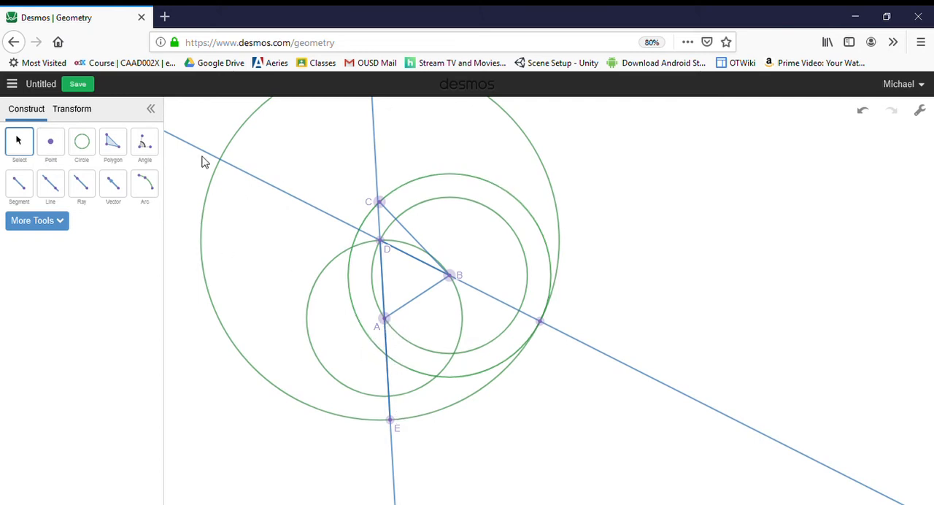
Show length labels on segments BC and AE, and move point C up and to the right to lengthen BC to about 3.08
left_click(418, 239)
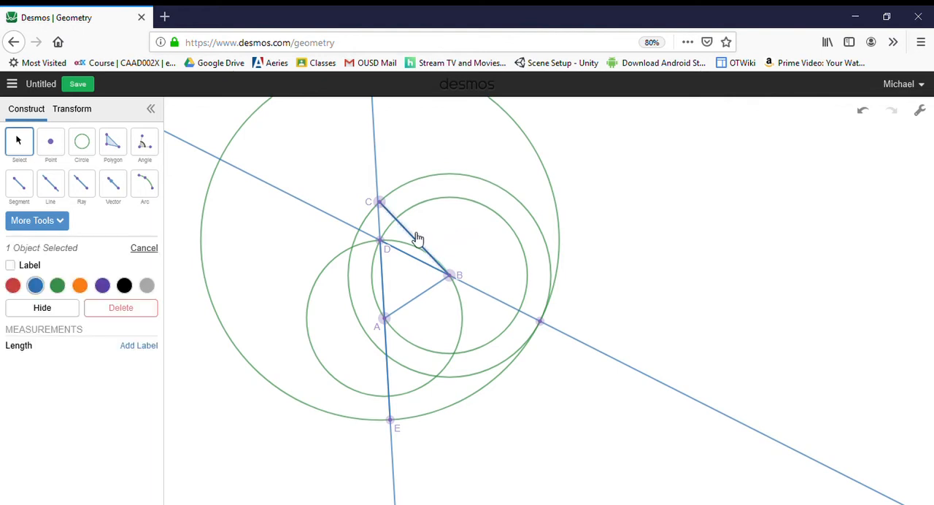
left_click(11, 265)
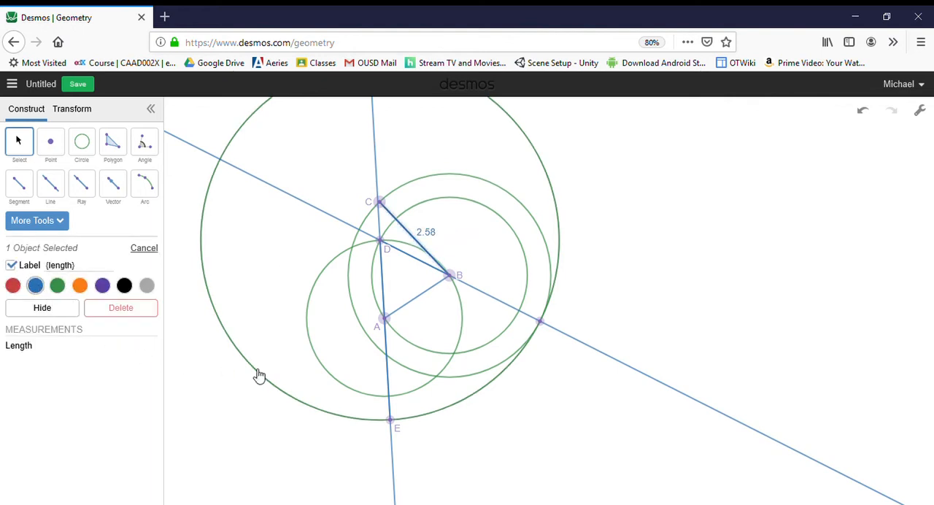
left_click(392, 377)
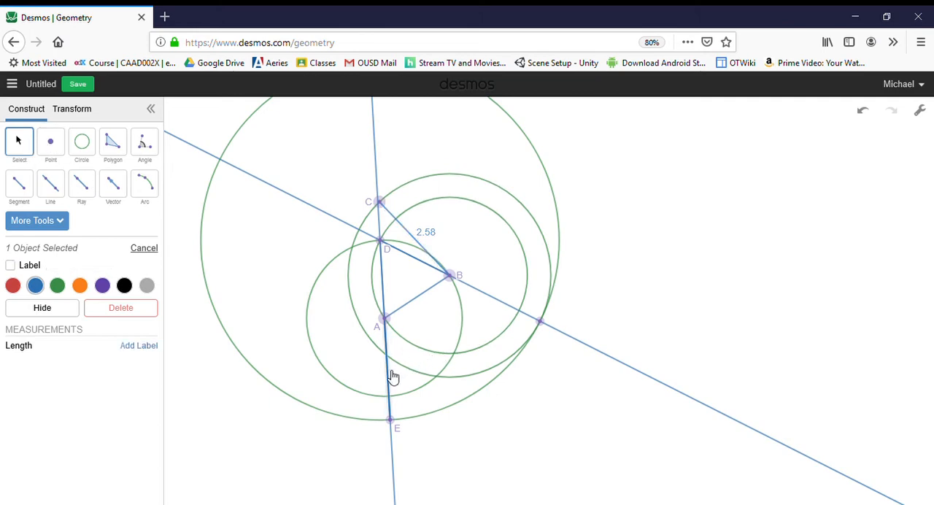
left_click(10, 266)
left_click(260, 441)
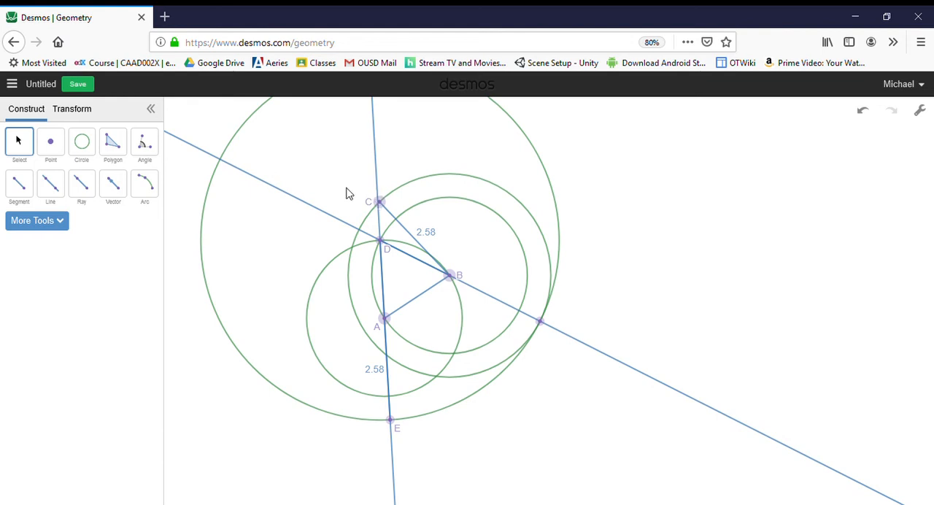
left_click_drag(385, 208, 414, 161)
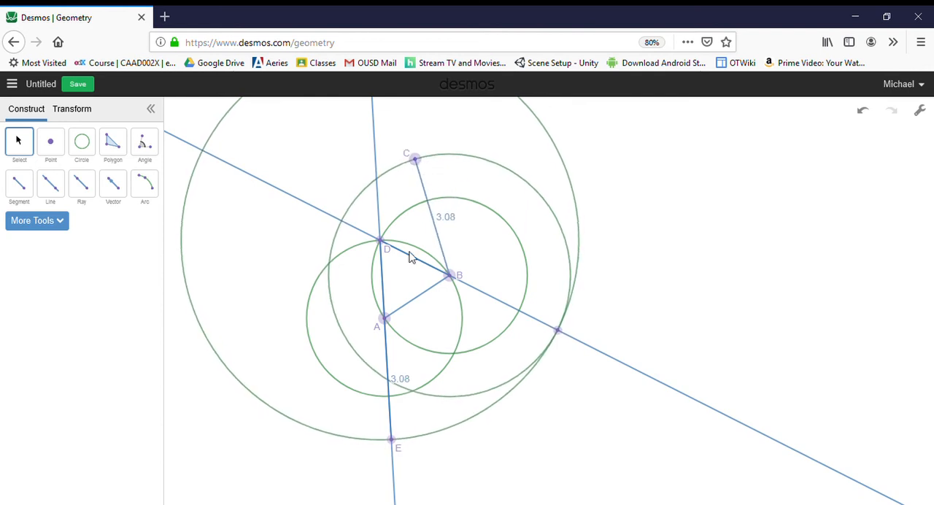